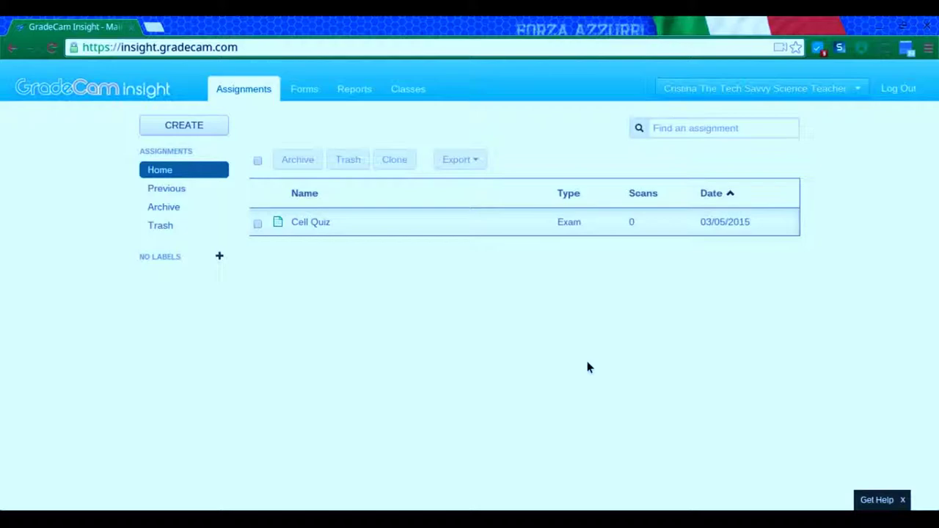
- Open the Cell Quiz assignment and select the Biology (1st period) class for scanning answer forms
left_click(328, 235)
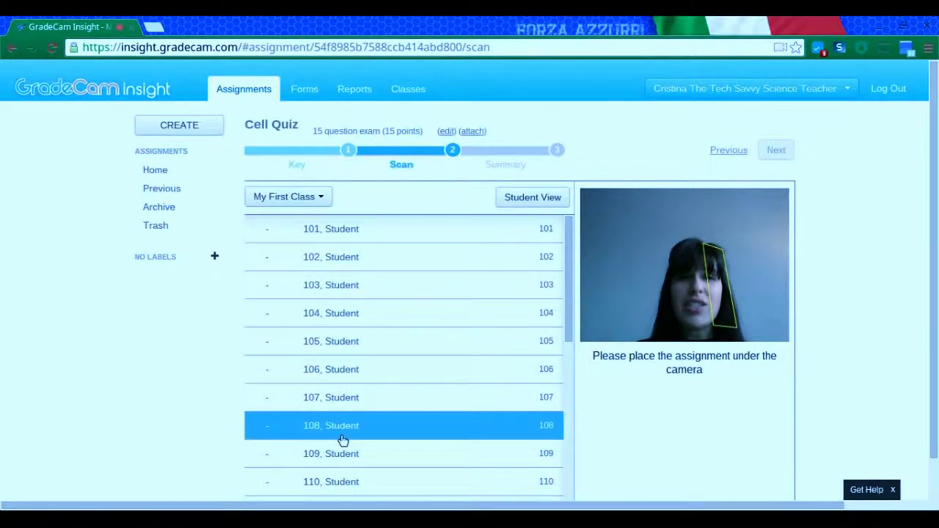
left_click(312, 200)
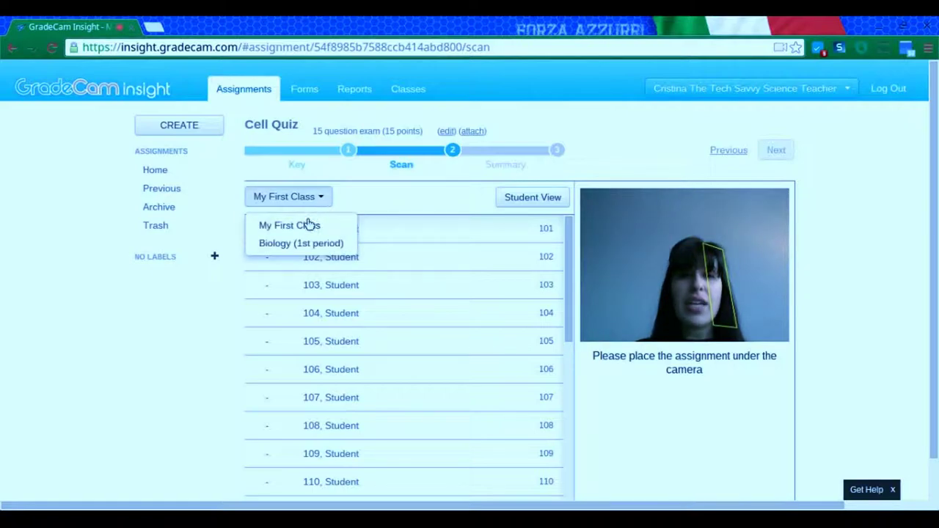
left_click(308, 244)
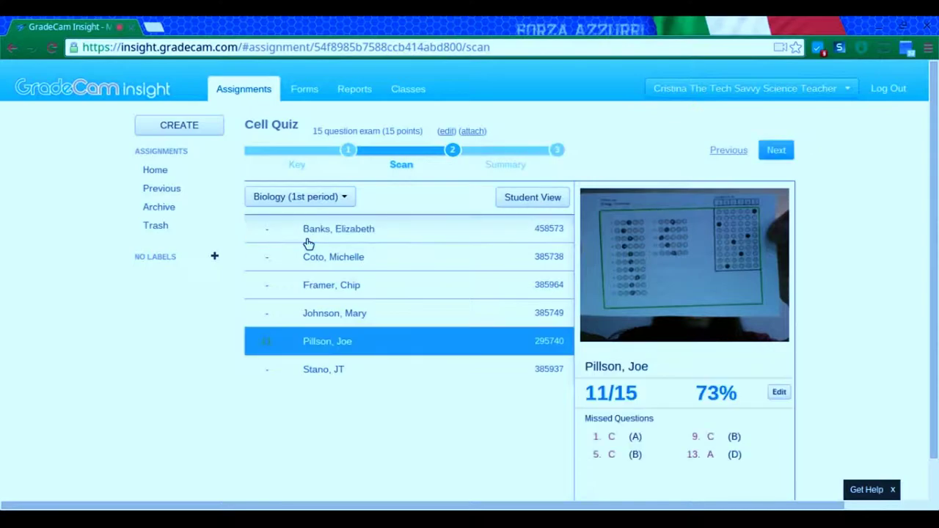
left_click(308, 242)
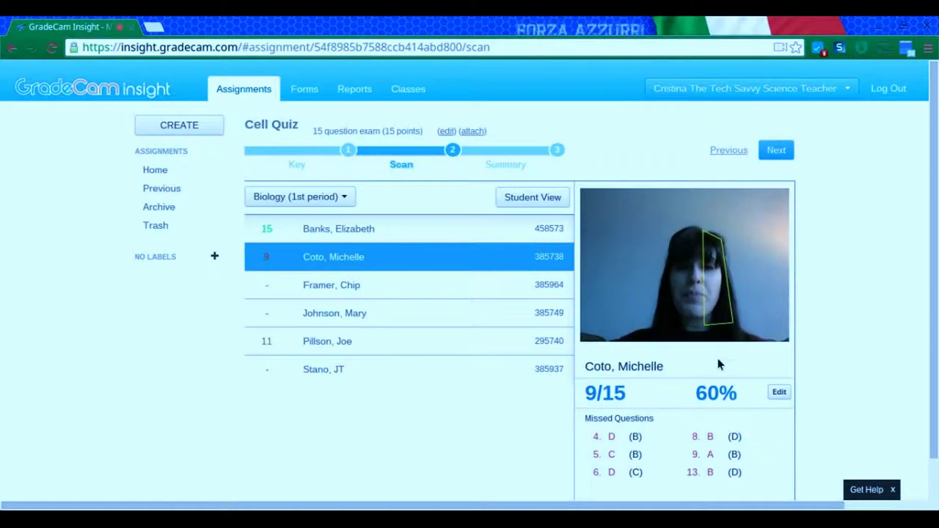
- Scan the remaining students' forms in Student View, clearing the displayed result between scans
left_click(533, 198)
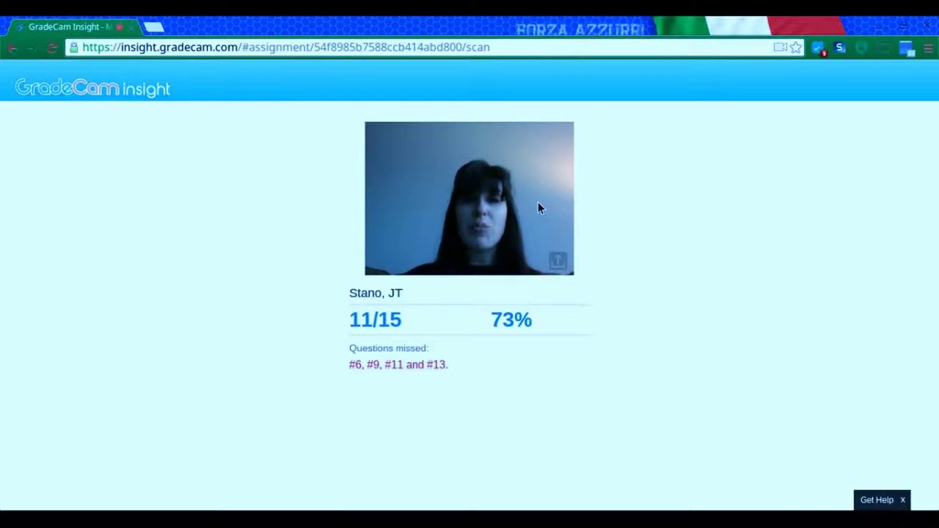
key("space")
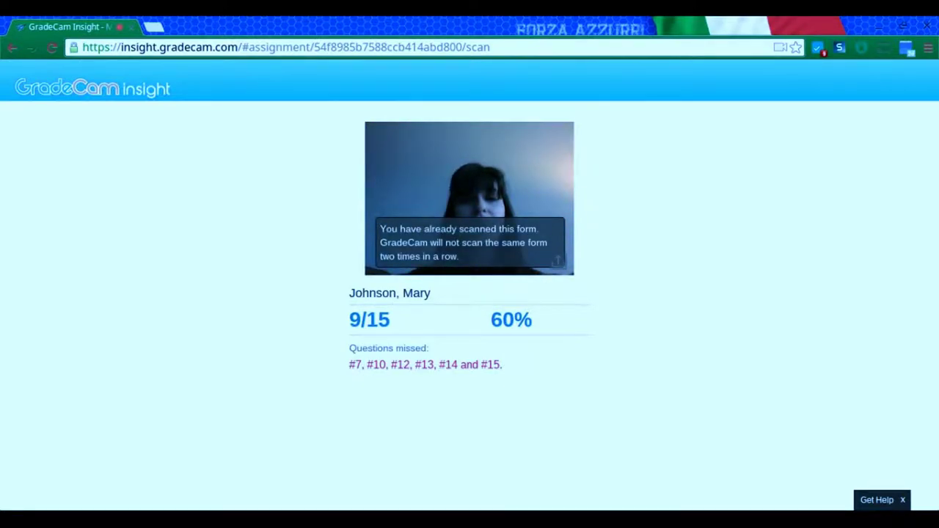
key("space")
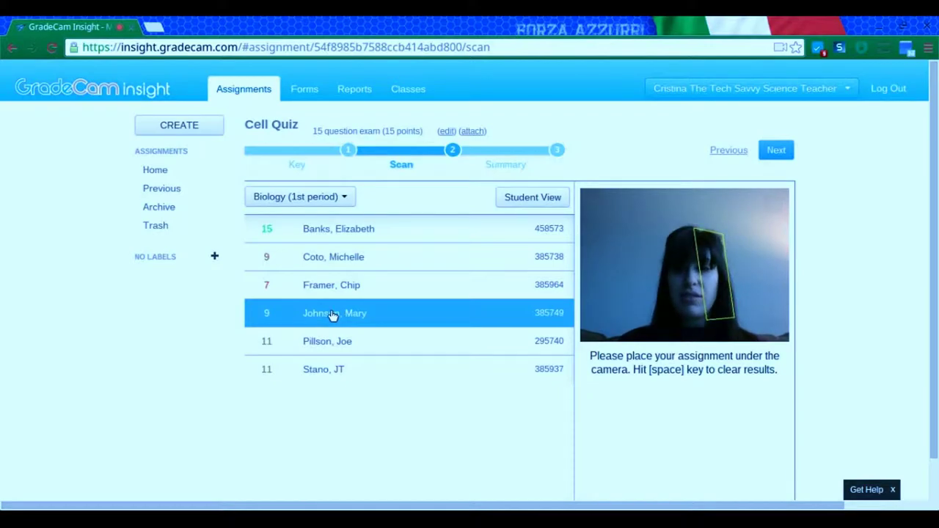
- Edit the scan of the student who bubbled both C and D on question 7, leaving only D marked, and save it
scroll(882, 287, "down", 1)
scroll(882, 287, "right", 1)
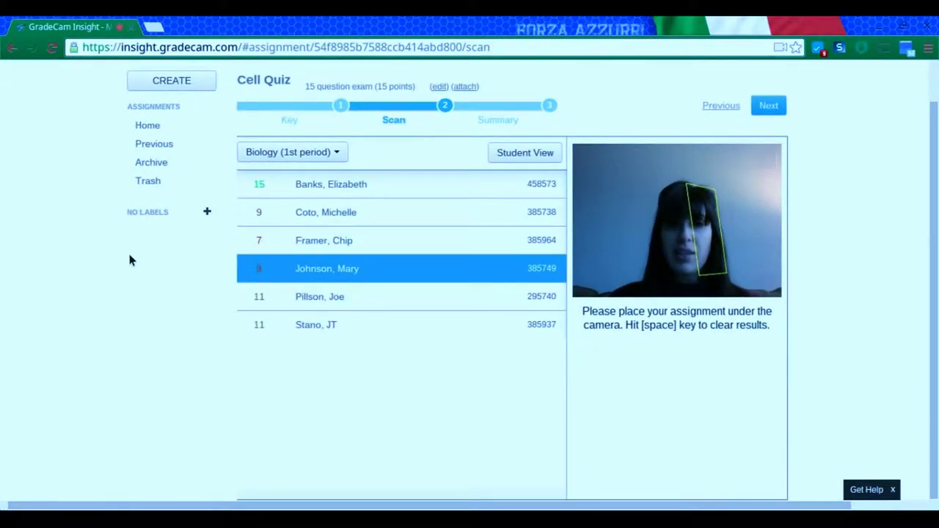
left_click(336, 249, "shift")
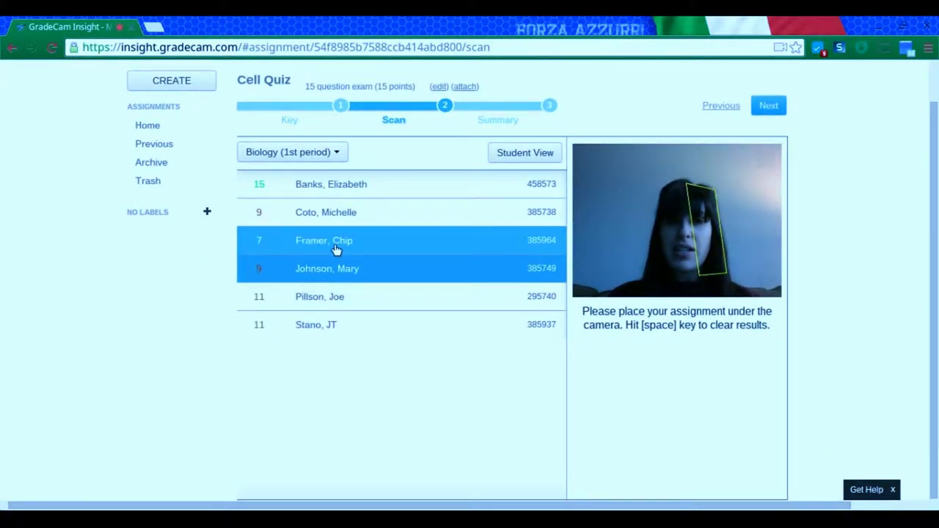
left_click(346, 273)
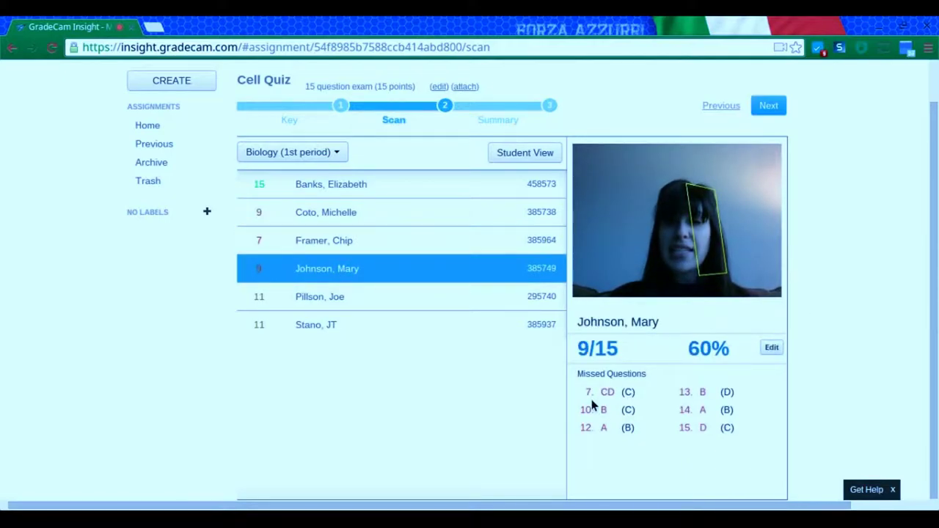
left_click(771, 350)
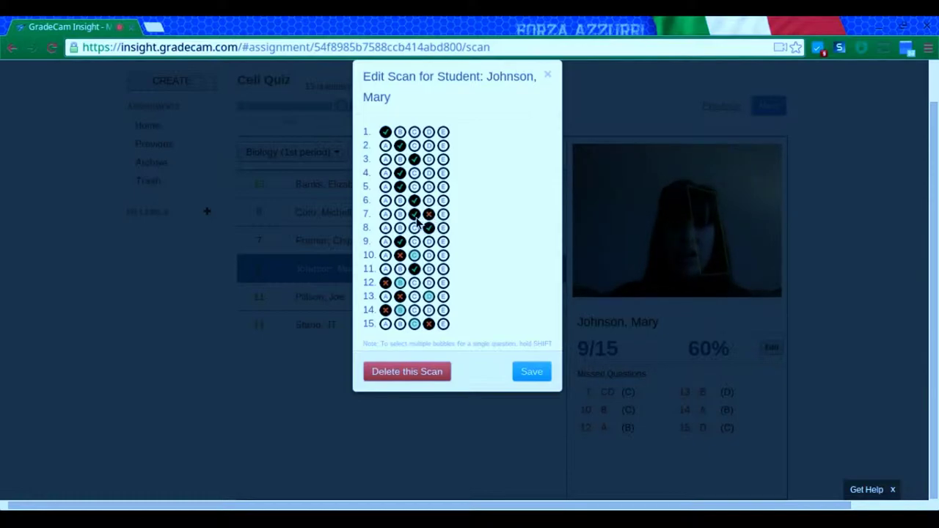
left_click(428, 214)
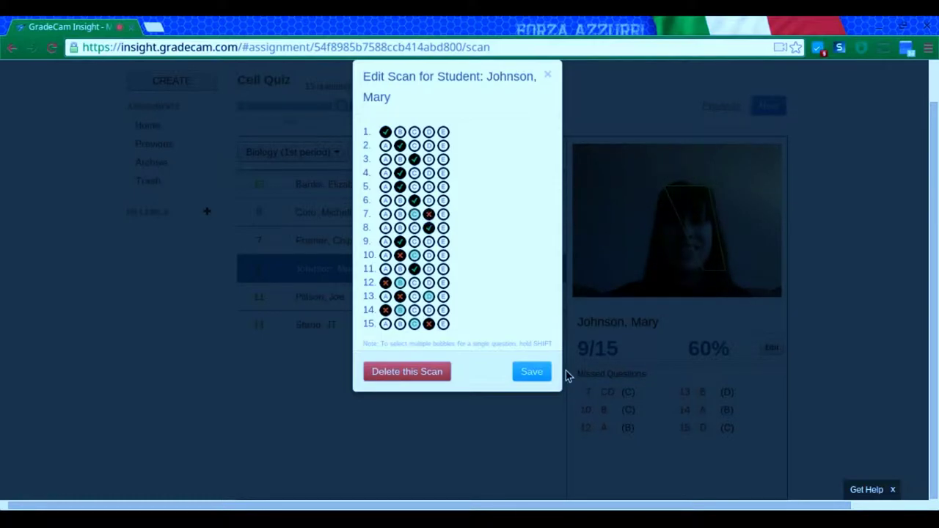
left_click(532, 372)
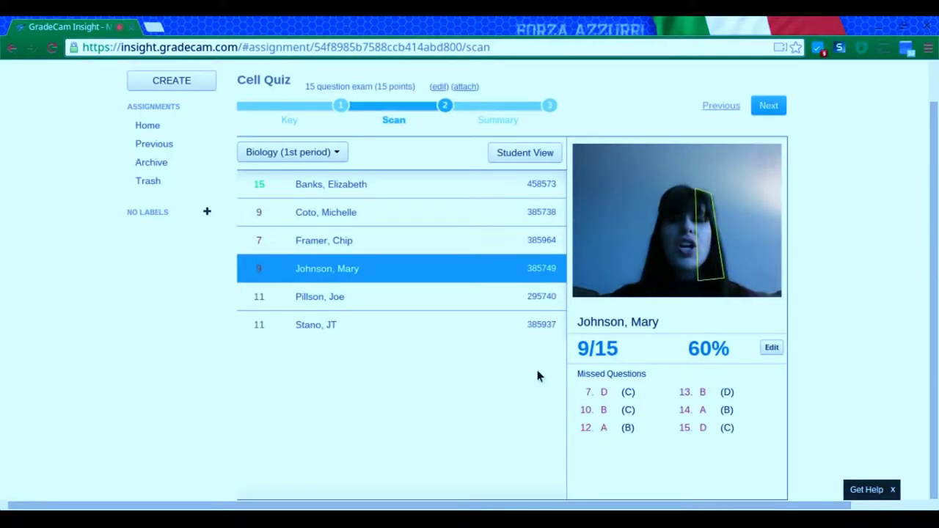
- Open the Cell Quiz summary and examine the item analysis charts for all 15 questions
scroll(537, 375, "up", 1)
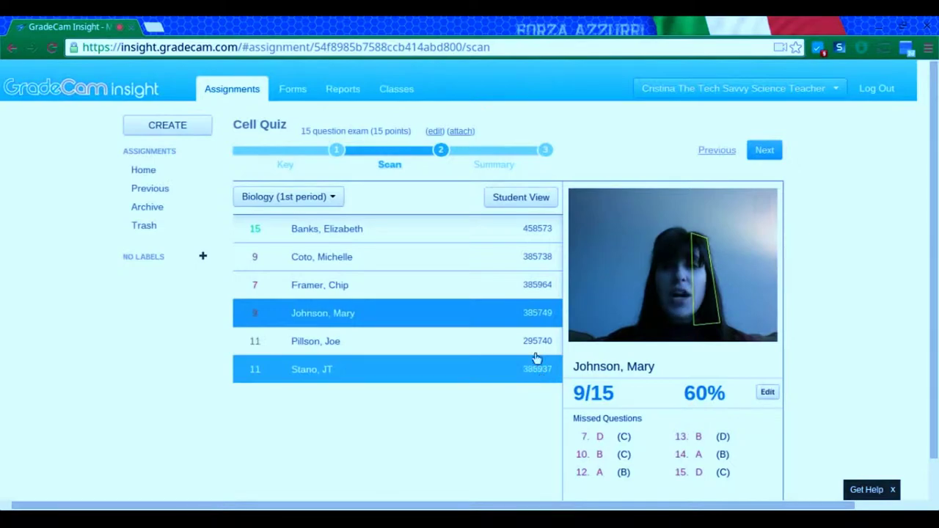
left_click(518, 162)
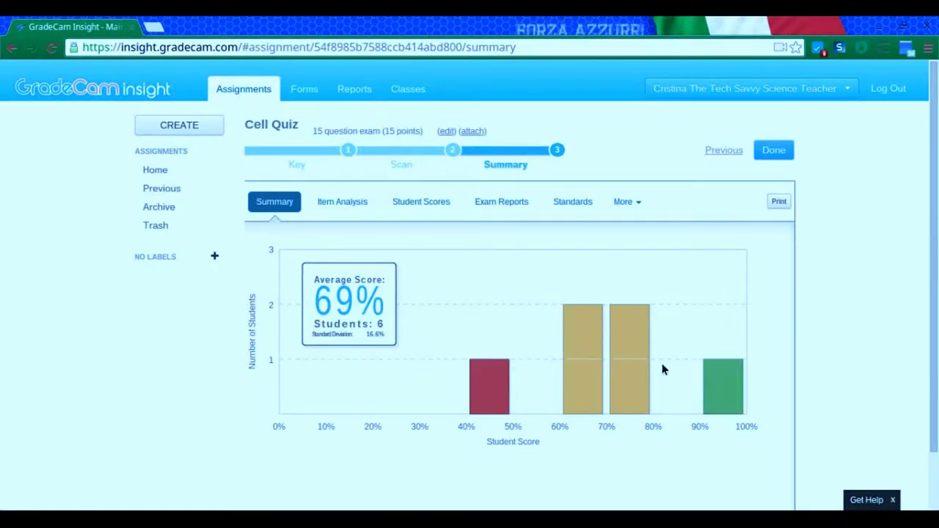
left_click(342, 203)
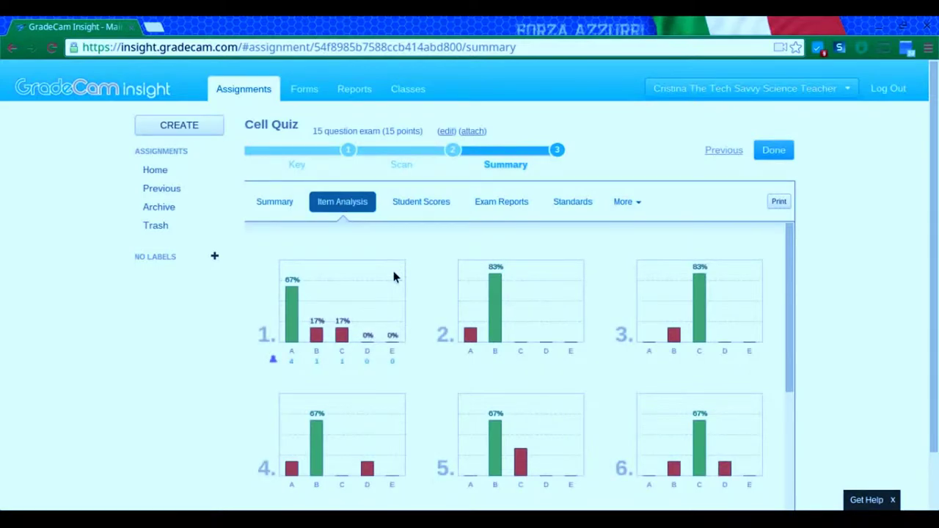
scroll(394, 273, "down", 3)
scroll(393, 276, "down", 5)
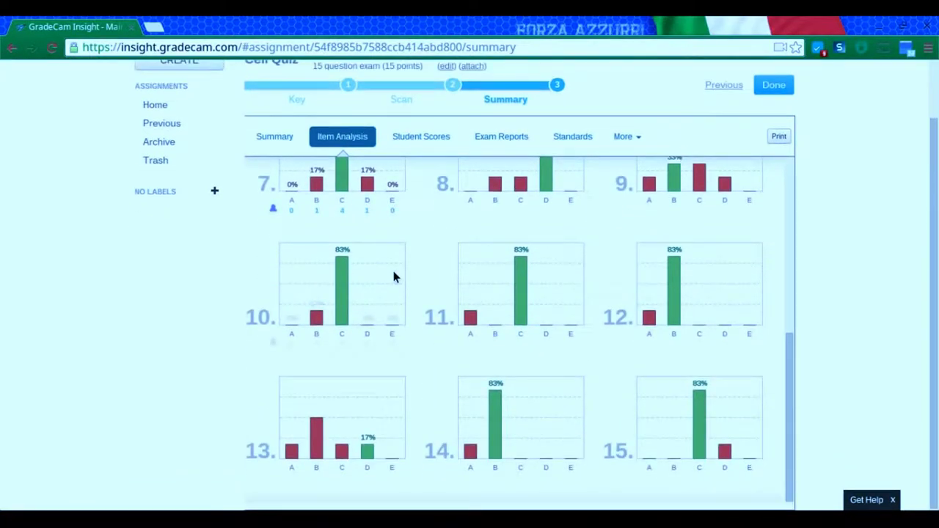
scroll(393, 276, "up", 3)
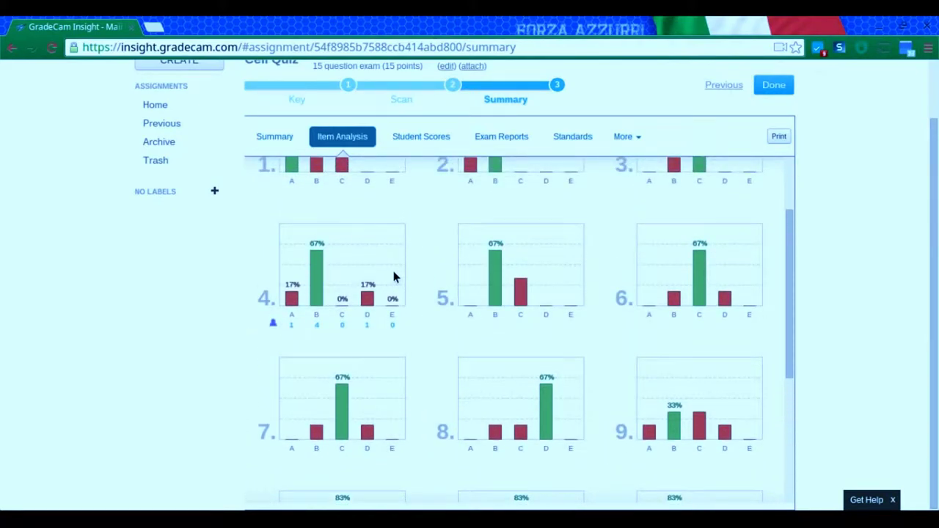
scroll(393, 276, "down", 4)
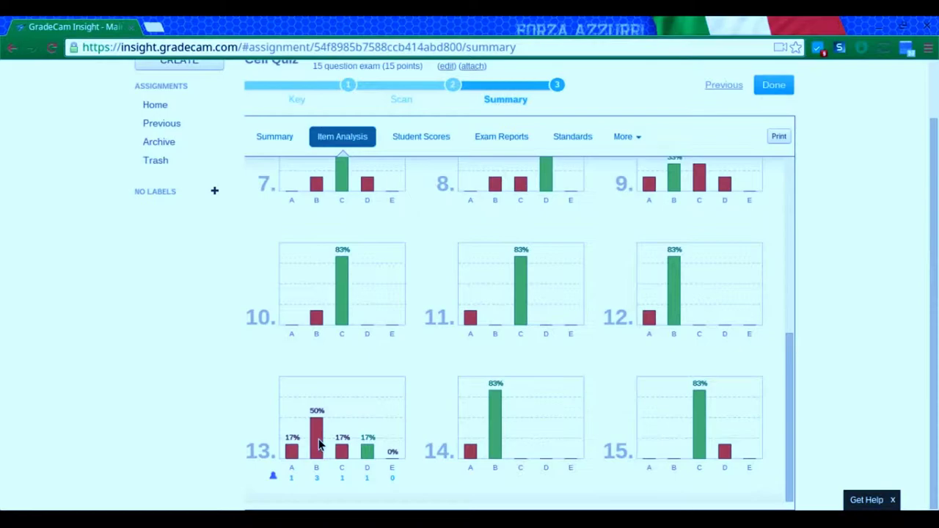
- Review the quiz's student scores and the individual exam reports
left_click(422, 138)
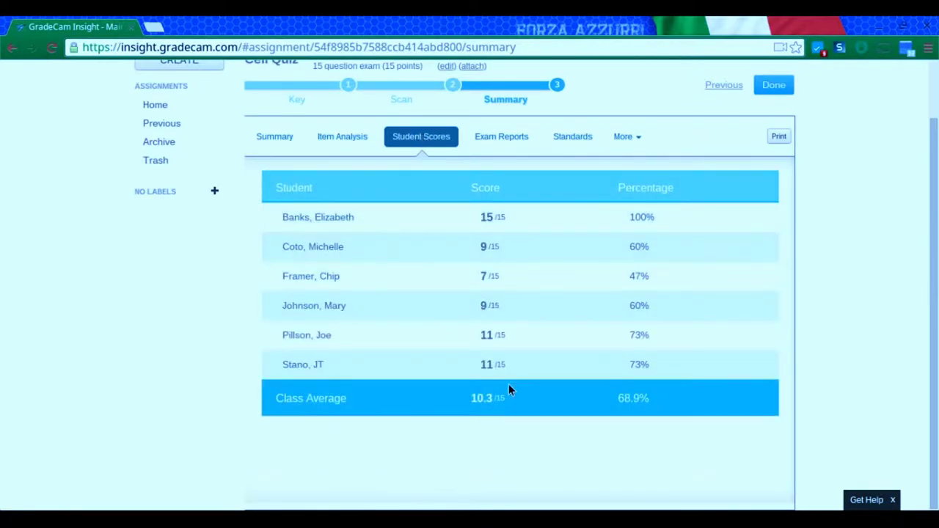
left_click(510, 143)
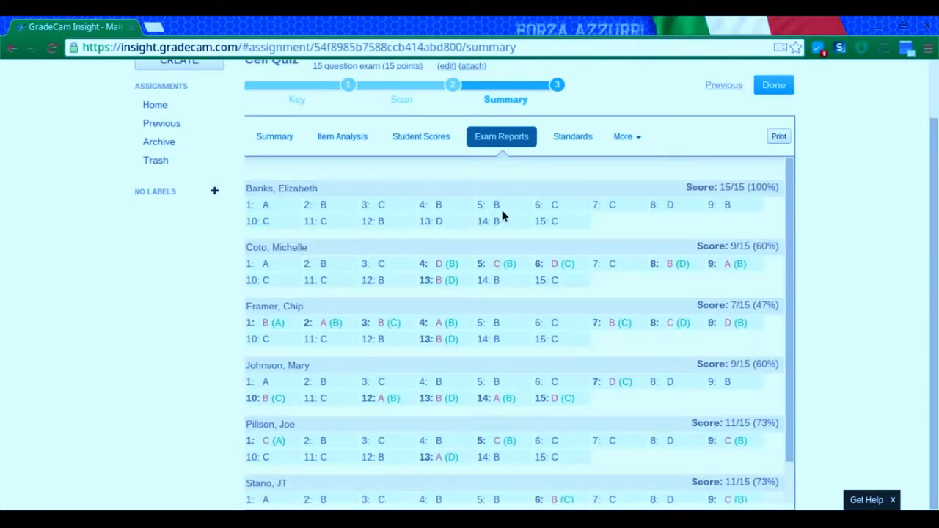
- Examine the question stats broken down by student and by class
left_click(624, 138)
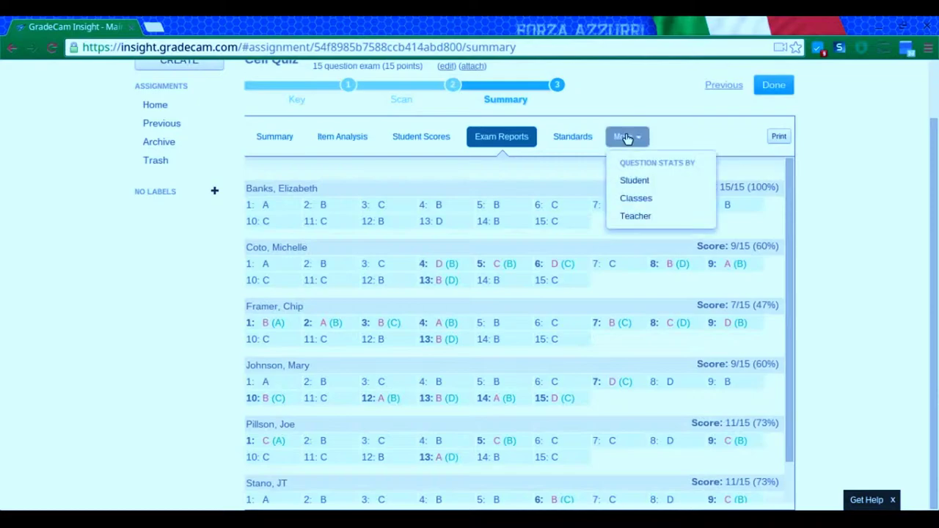
left_click(634, 181)
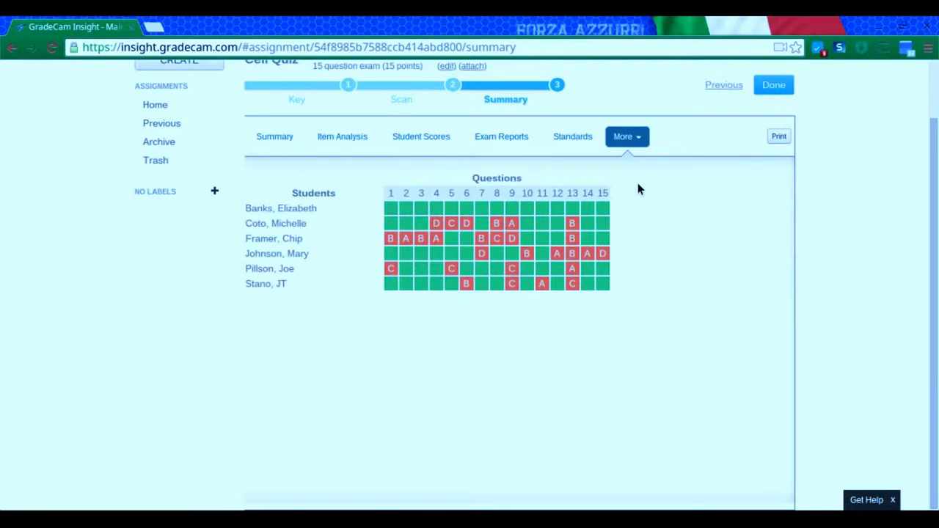
left_click(629, 141)
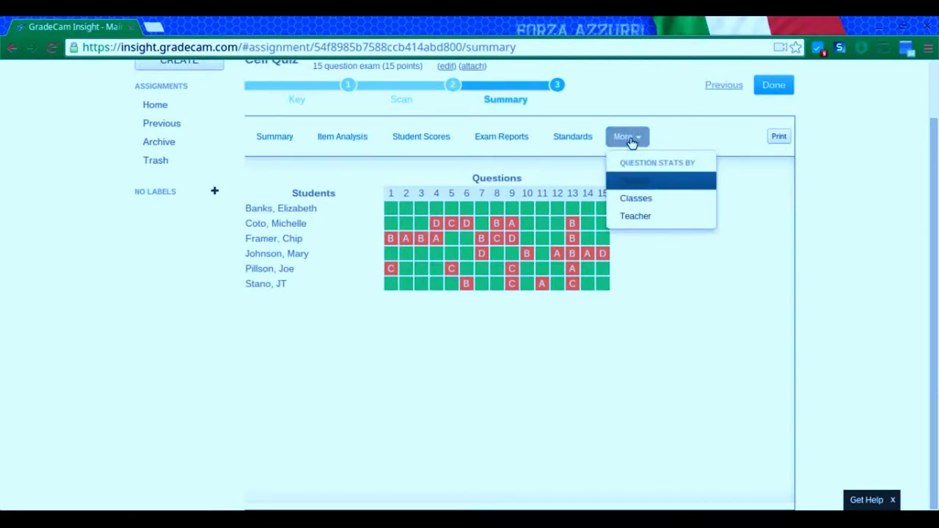
left_click(635, 198)
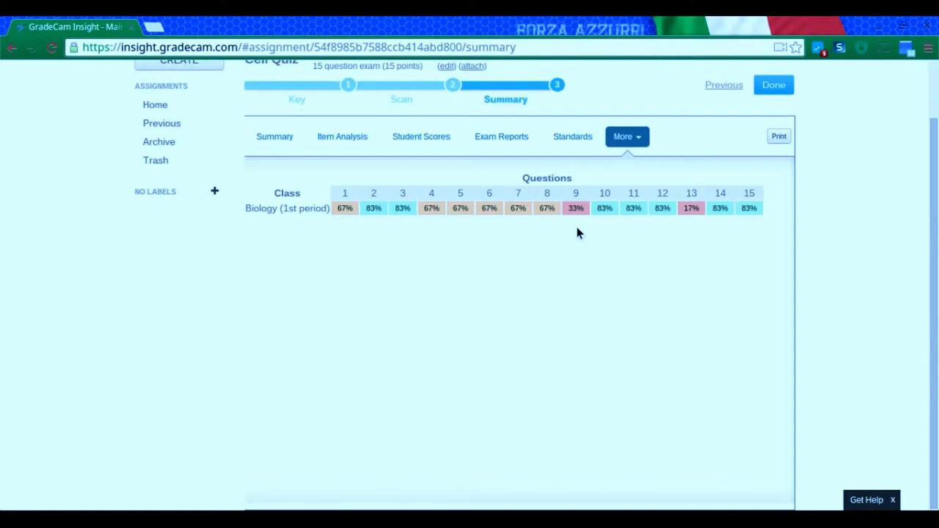
scroll(578, 242, "up", 2)
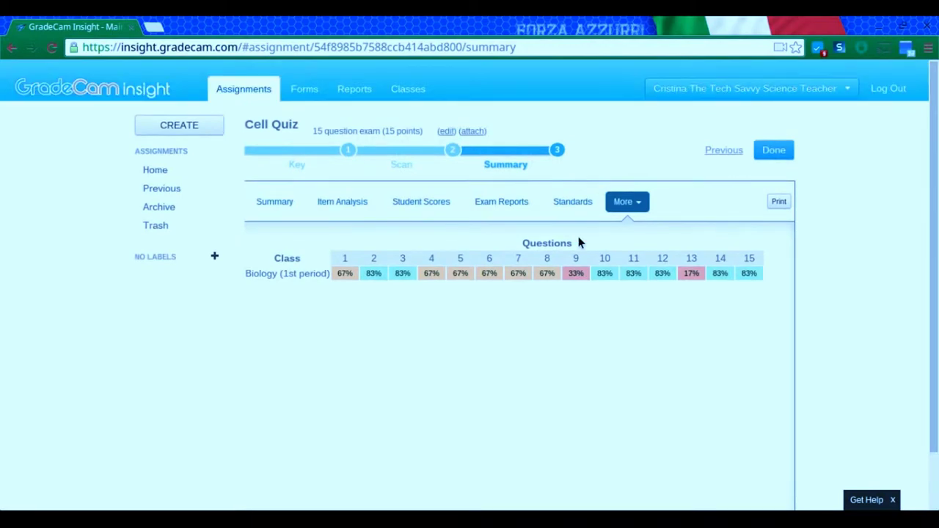
- Finish with the quiz summary and open Cell Quiz for scanning in the newer GradeCam app at app.gradecam.com
left_click(771, 155)
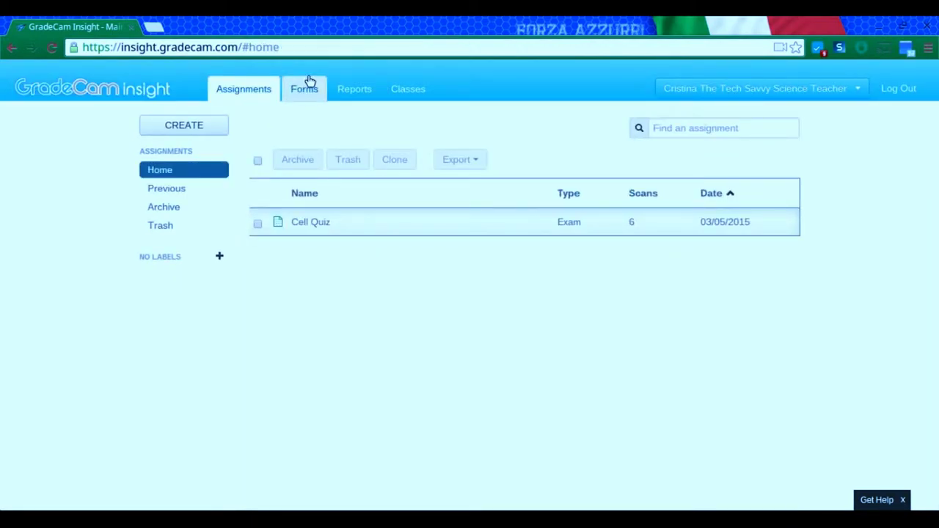
left_click(859, 93)
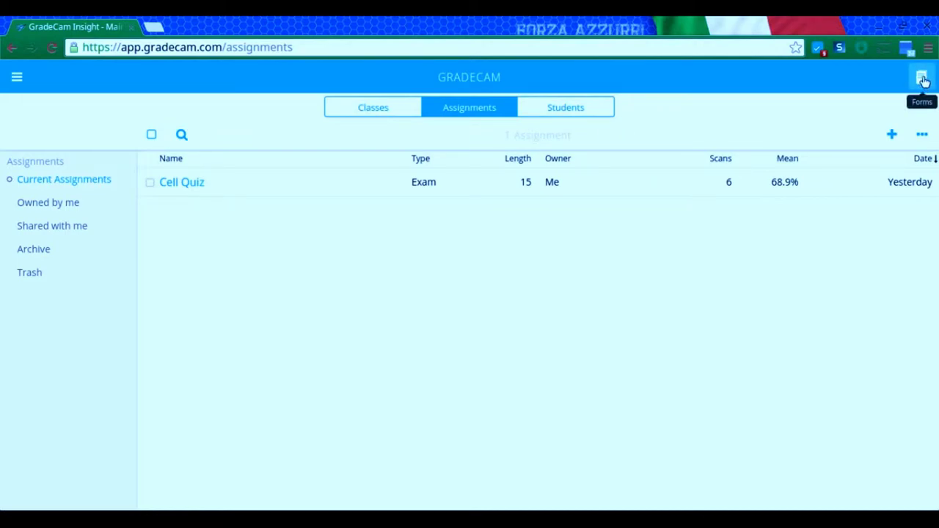
left_click(183, 183)
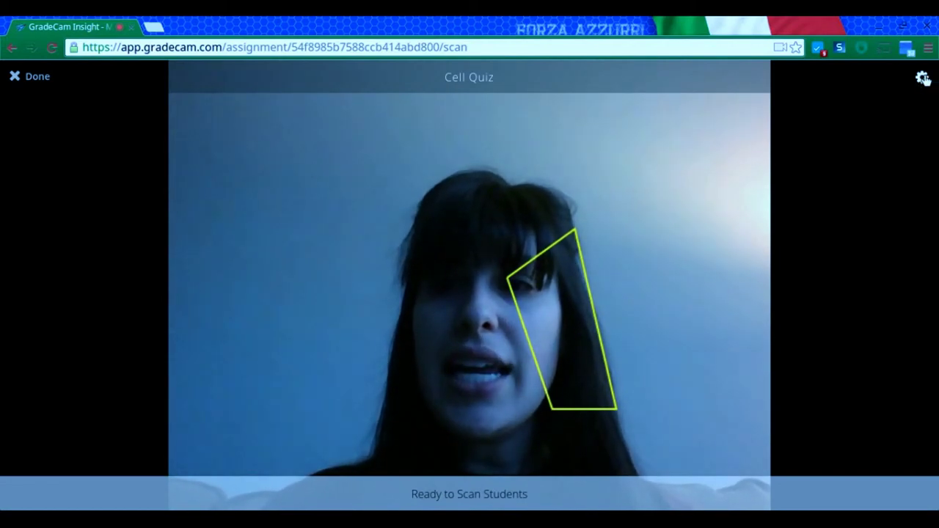
- Enable verification of questions that are blank or have extra answers bubbled in the scan settings
left_click(923, 79)
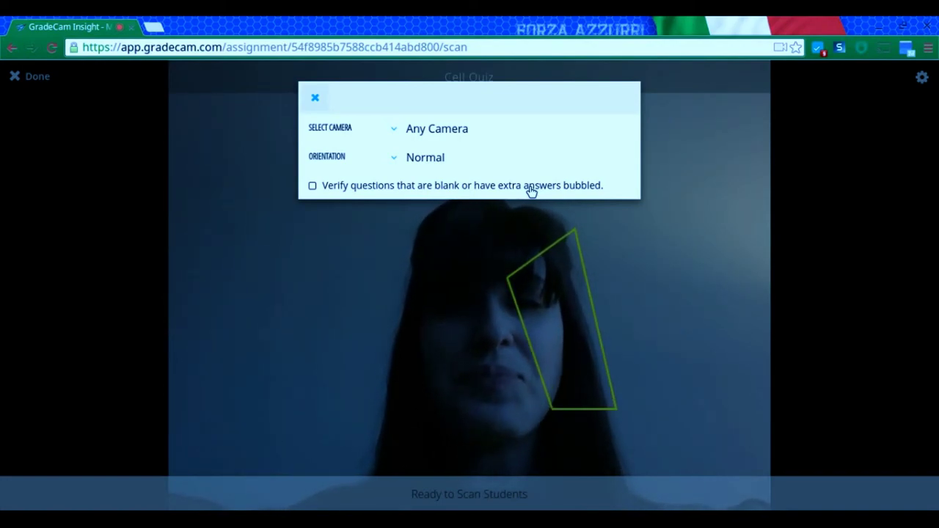
left_click(531, 190)
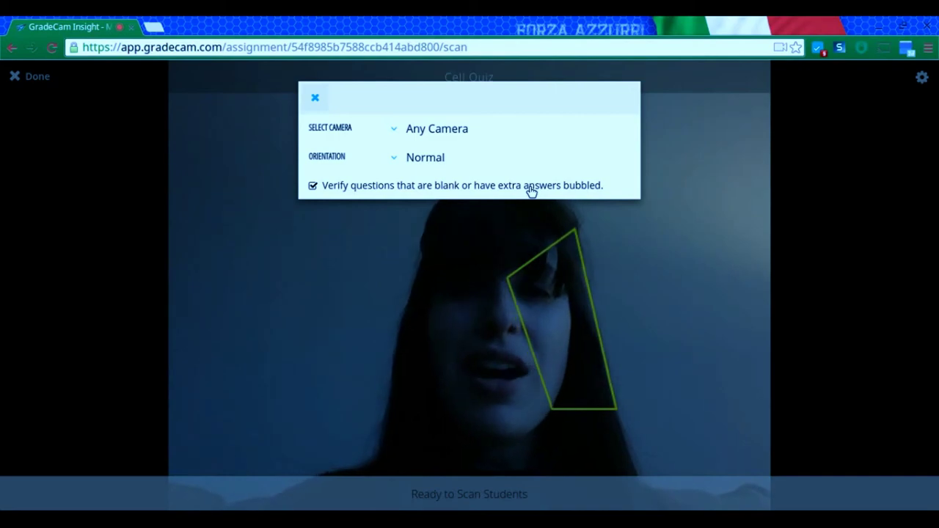
left_click(315, 98)
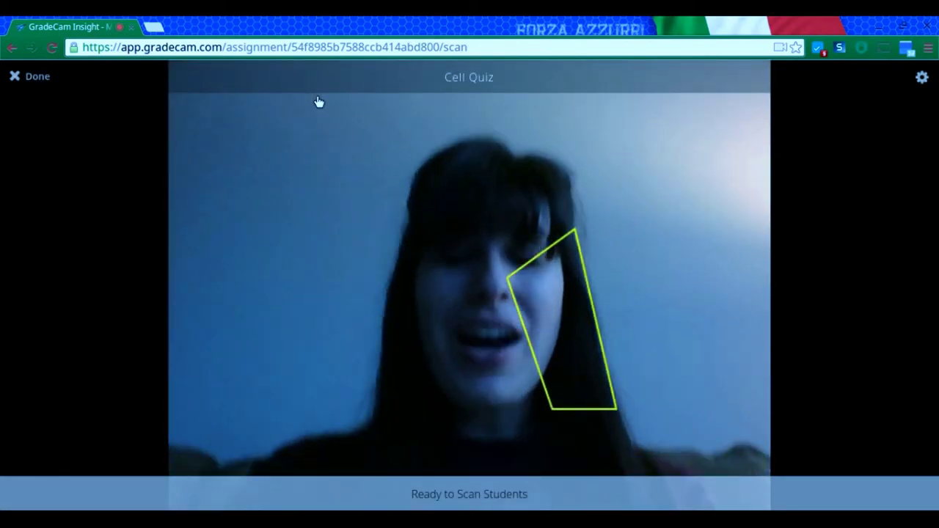